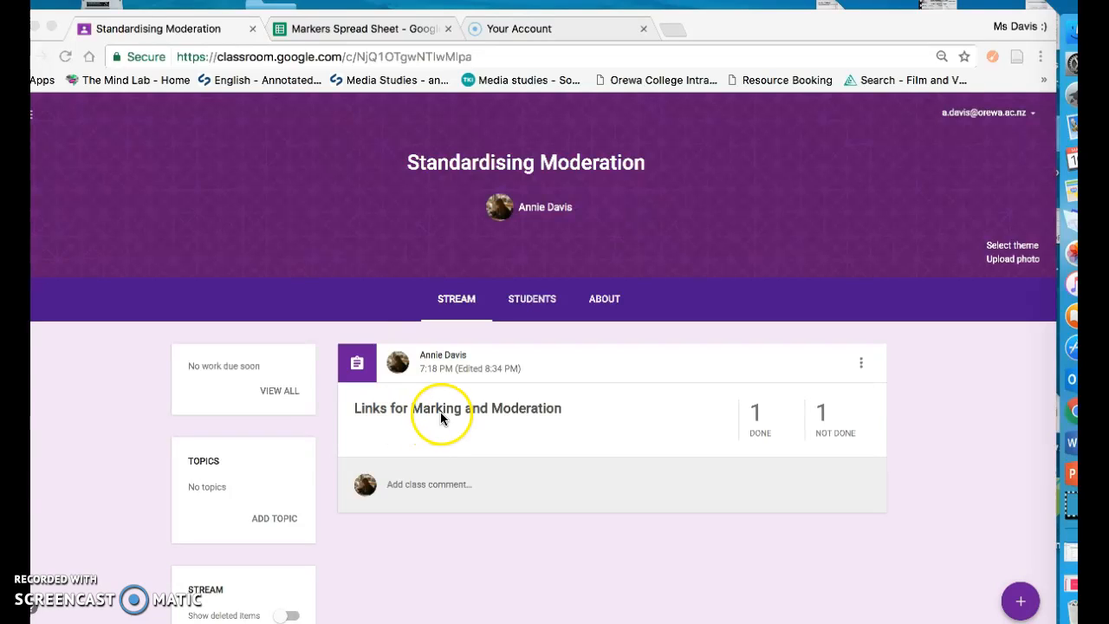
Step: Open the Links for Marking and Moderation assignment and its Google Drive folder of student work
click(508, 413)
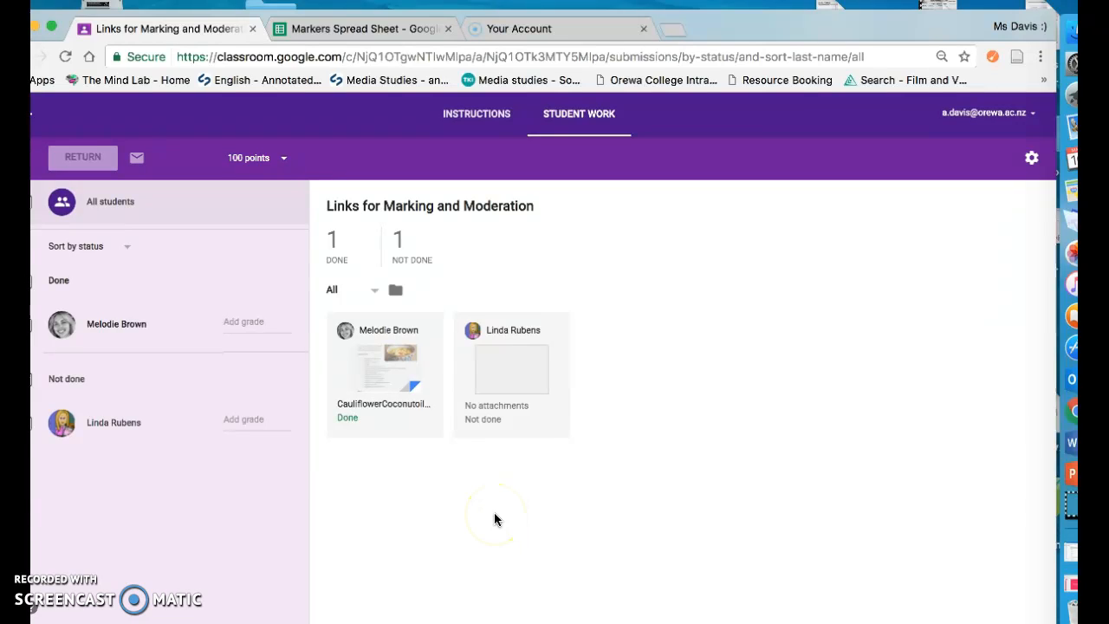
click(347, 436)
click(397, 291)
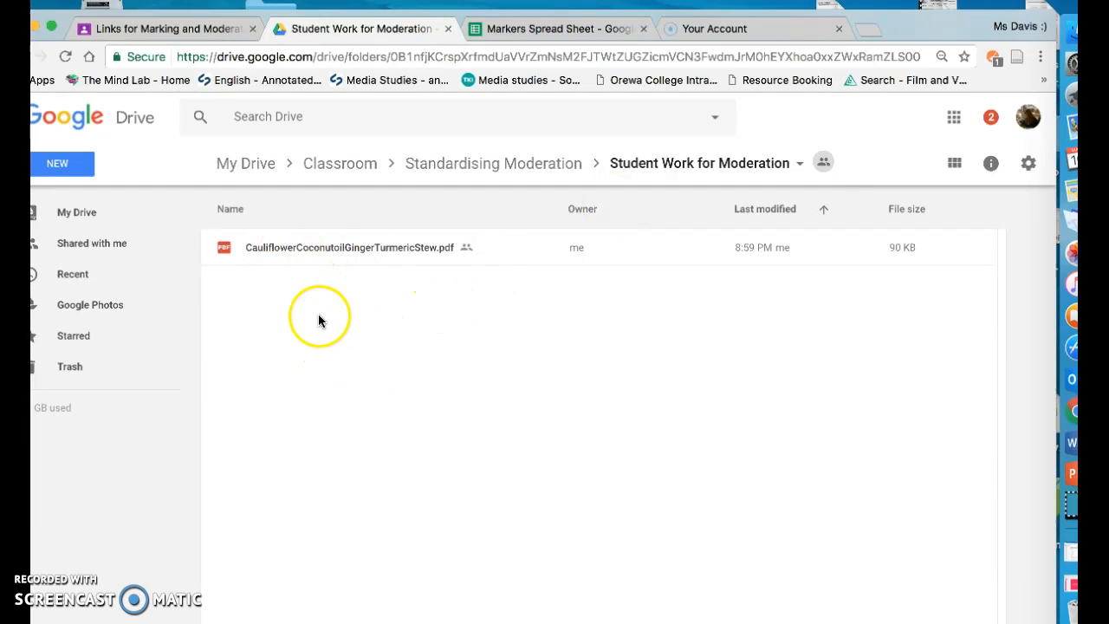
Step: Set link sharing for CauliflowerCoconutoilGingerTurmericStew.pdf to On - Anyone with the link, with Can view access, and save it
right_click(309, 254)
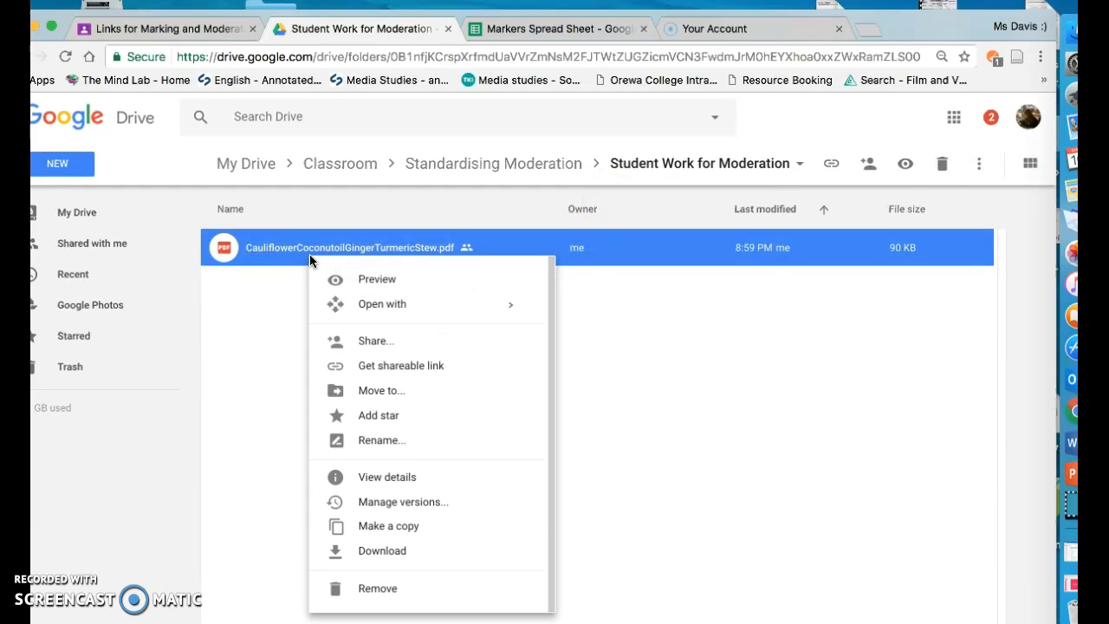
click(374, 346)
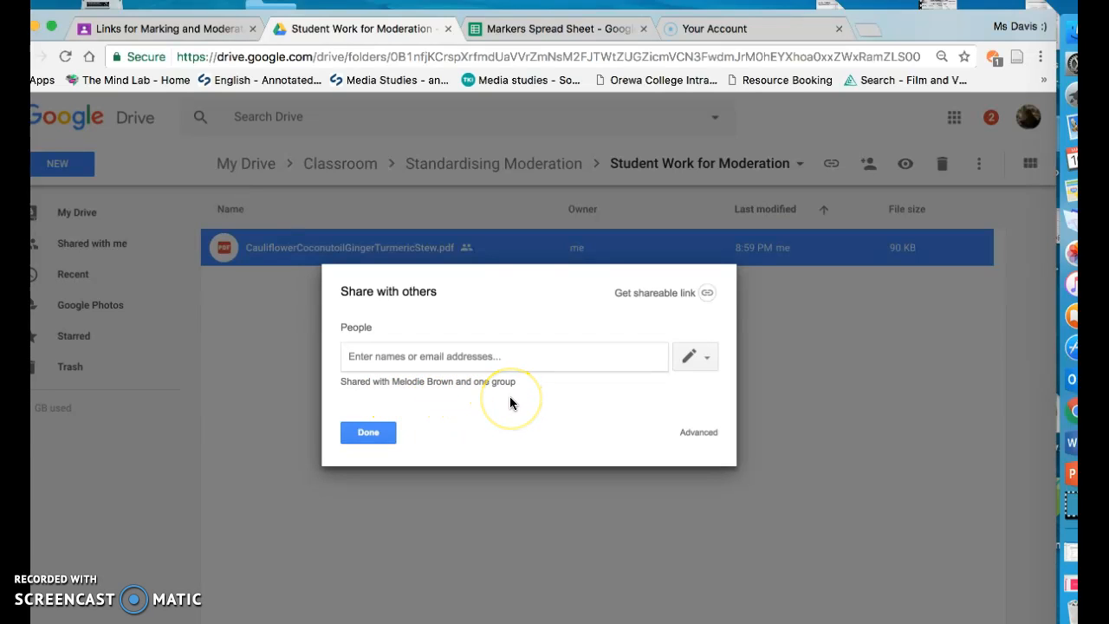
click(702, 440)
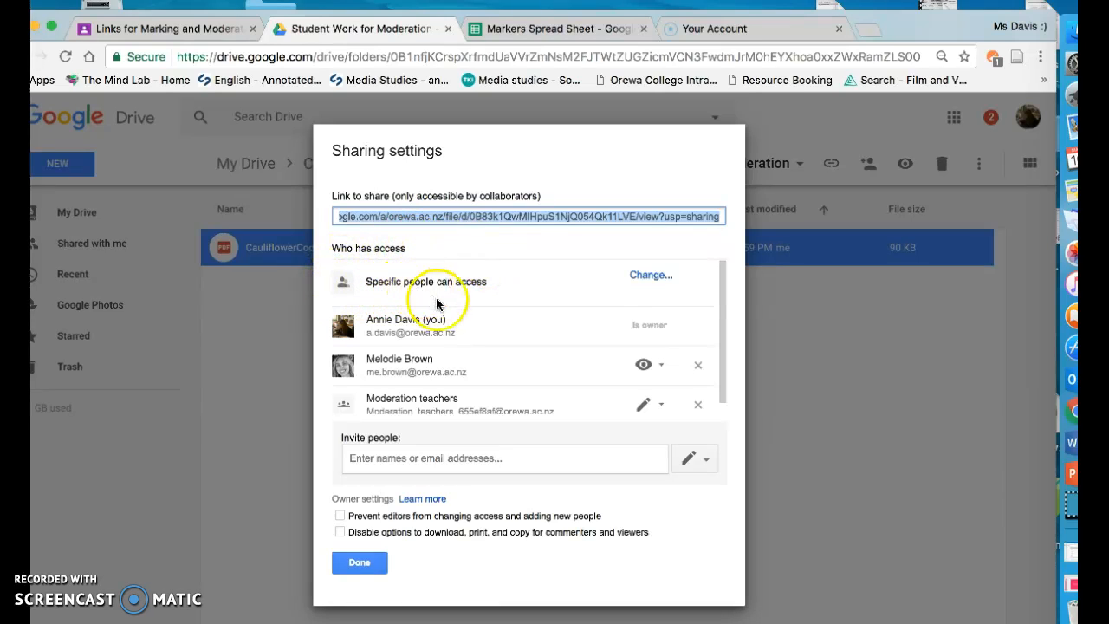
click(649, 288)
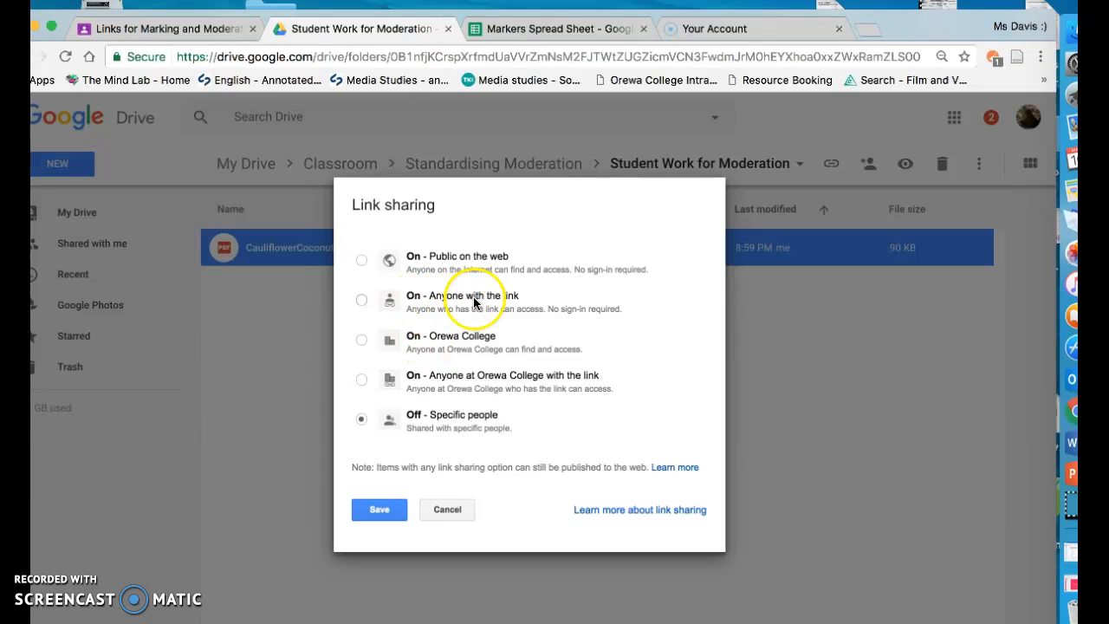
click(361, 301)
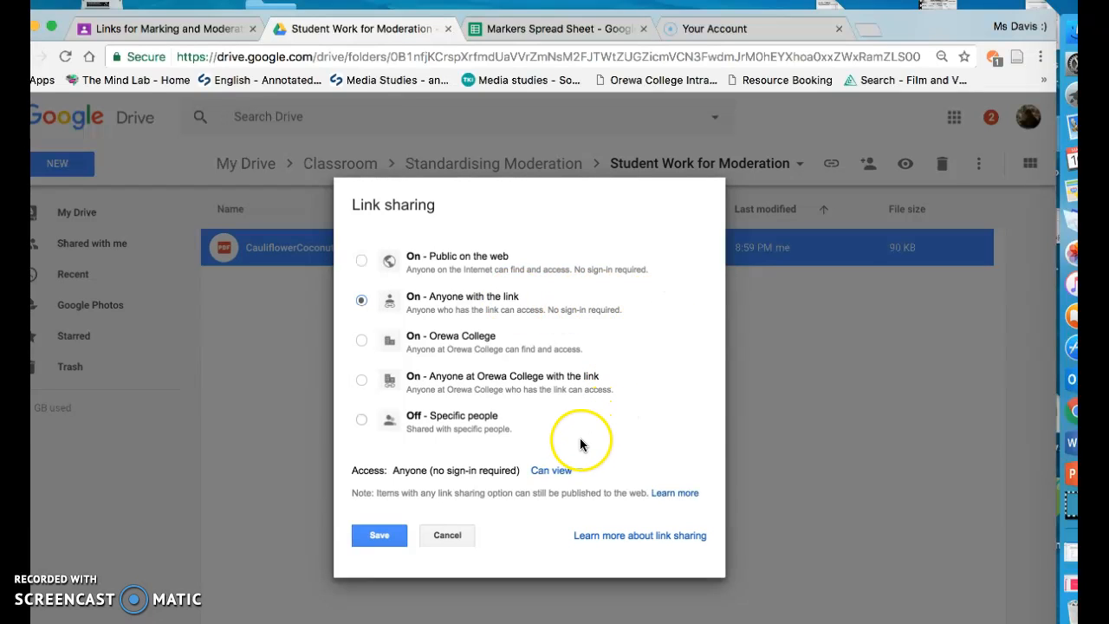
click(568, 471)
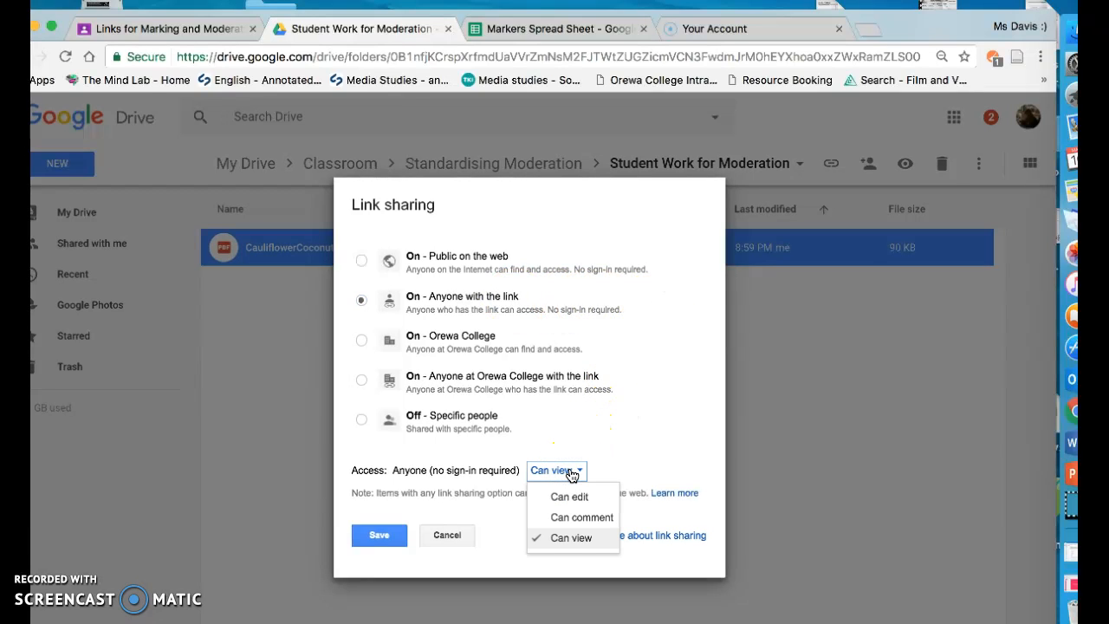
click(567, 541)
click(374, 539)
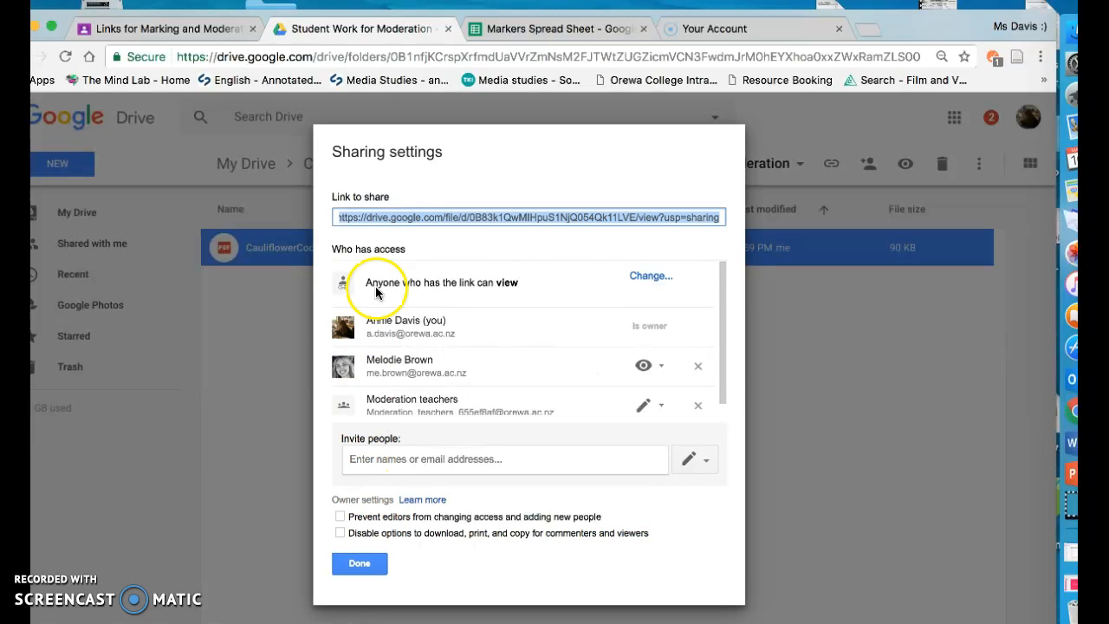
Step: Copy the PDF's sharing link and paste it into the Link to work cell F2 of the Markers Spread Sheet
right_click(403, 213)
click(437, 248)
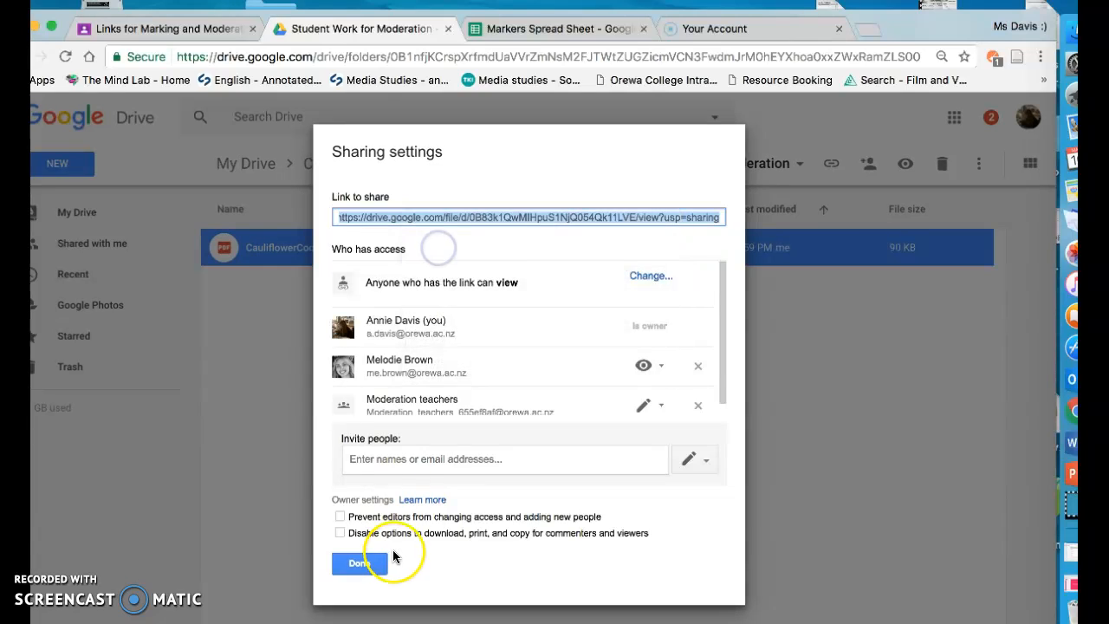
click(368, 563)
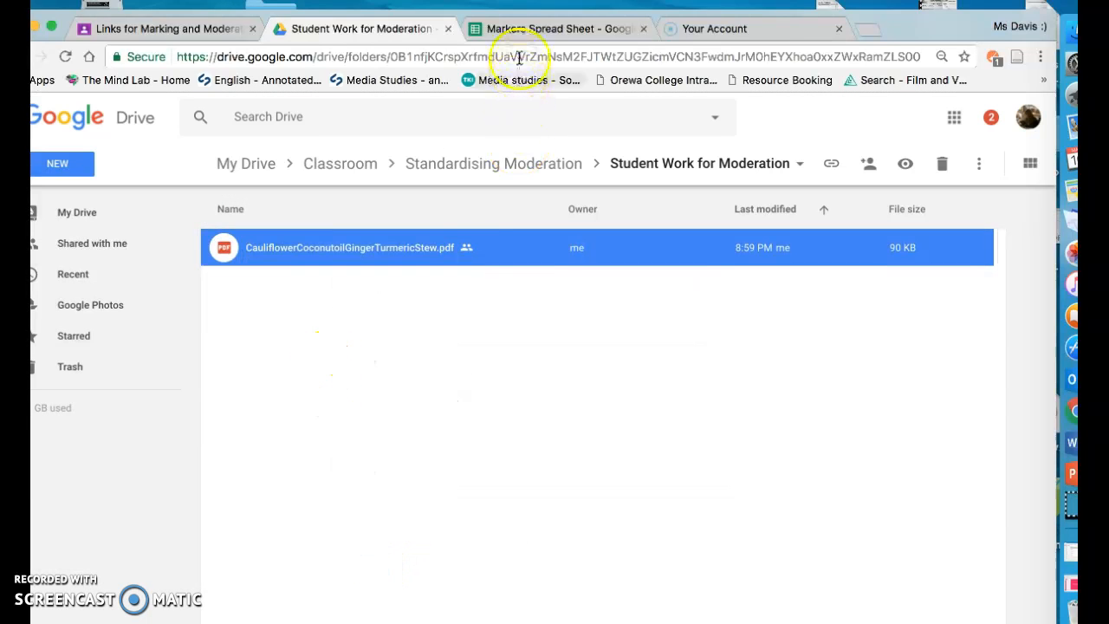
click(511, 28)
click(411, 209)
right_click(411, 209)
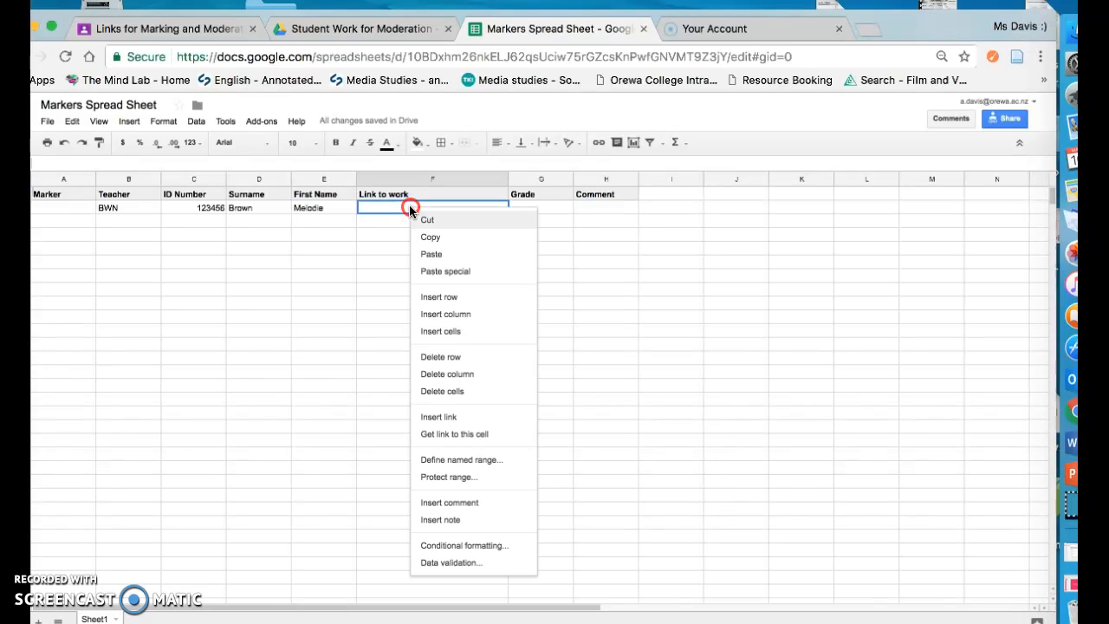
click(438, 254)
click(707, 209)
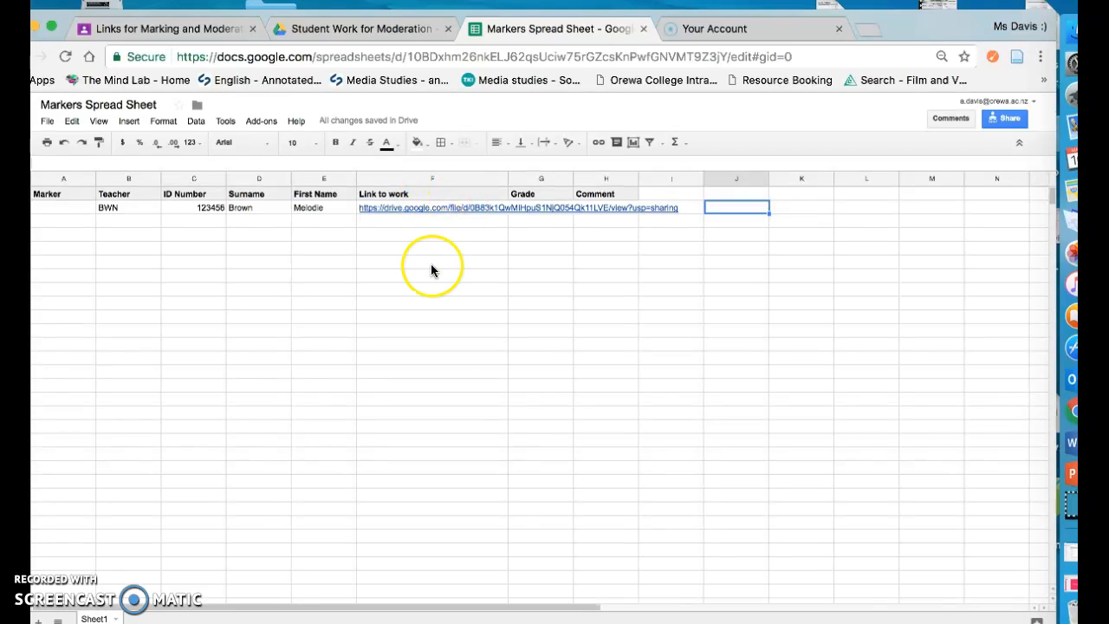
Step: Open the submitted stew PDF in Classroom, copy the page address and paste it into cell F3 of the Markers Spread Sheet
click(156, 28)
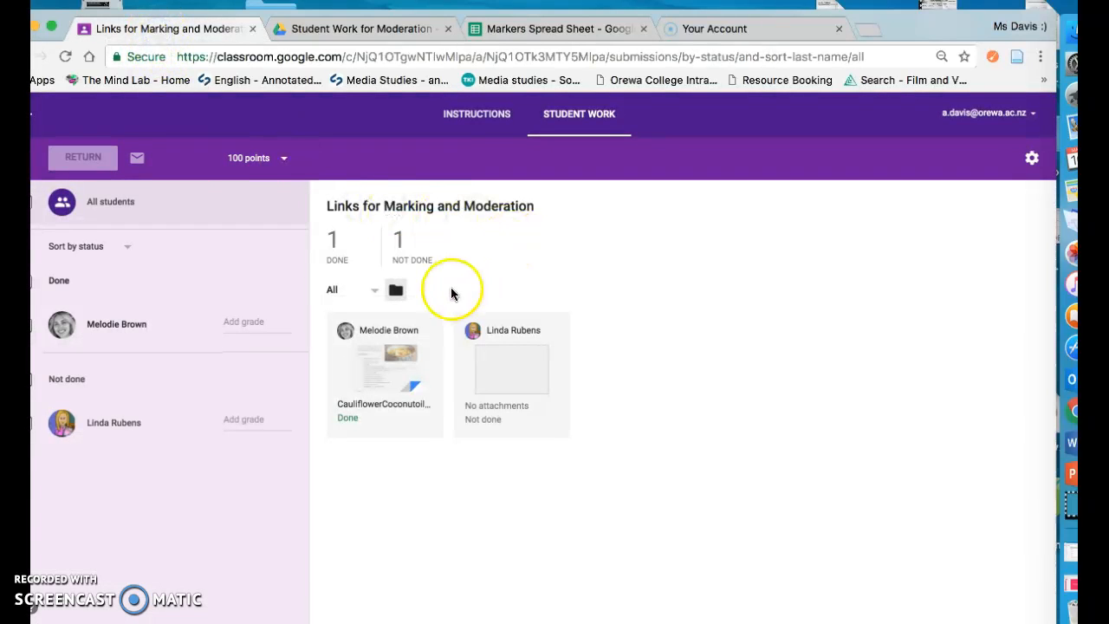
click(390, 357)
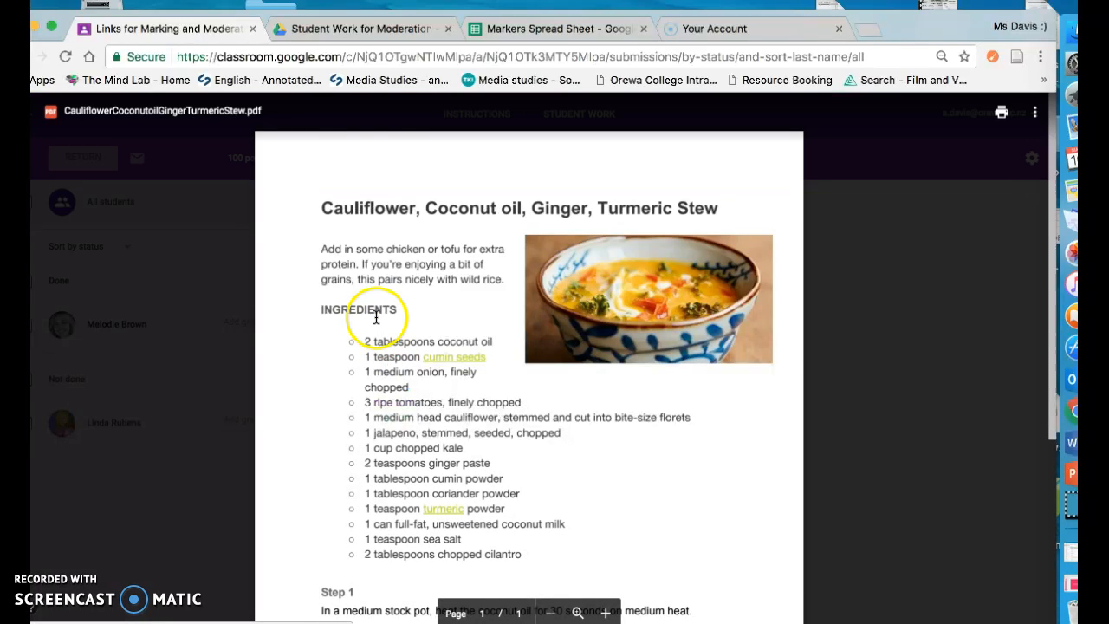
click(359, 56)
right_click(361, 57)
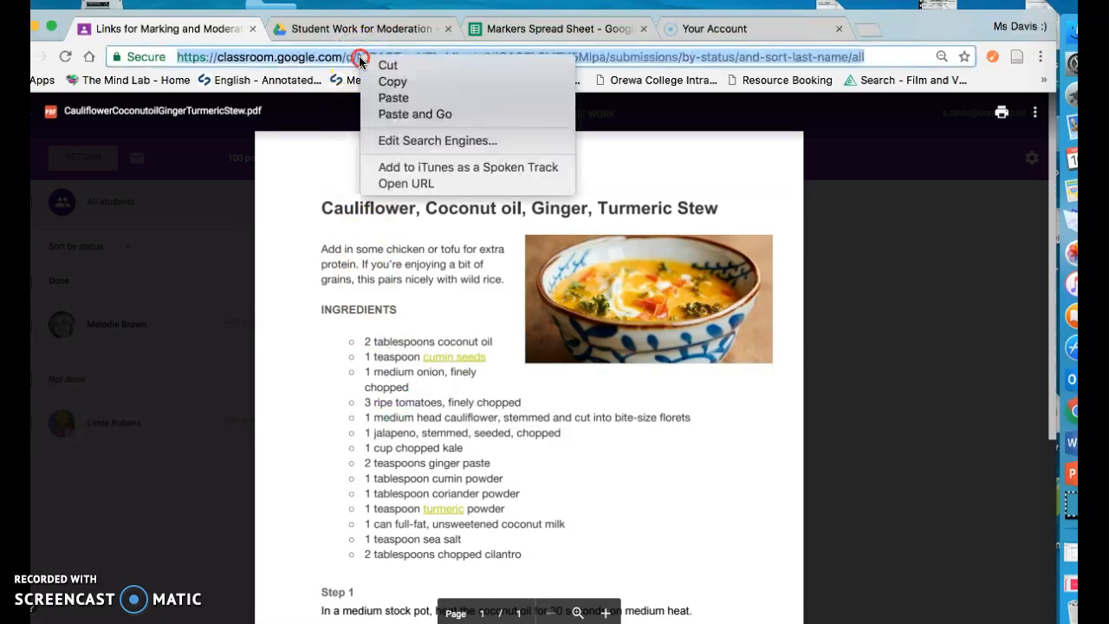
click(386, 81)
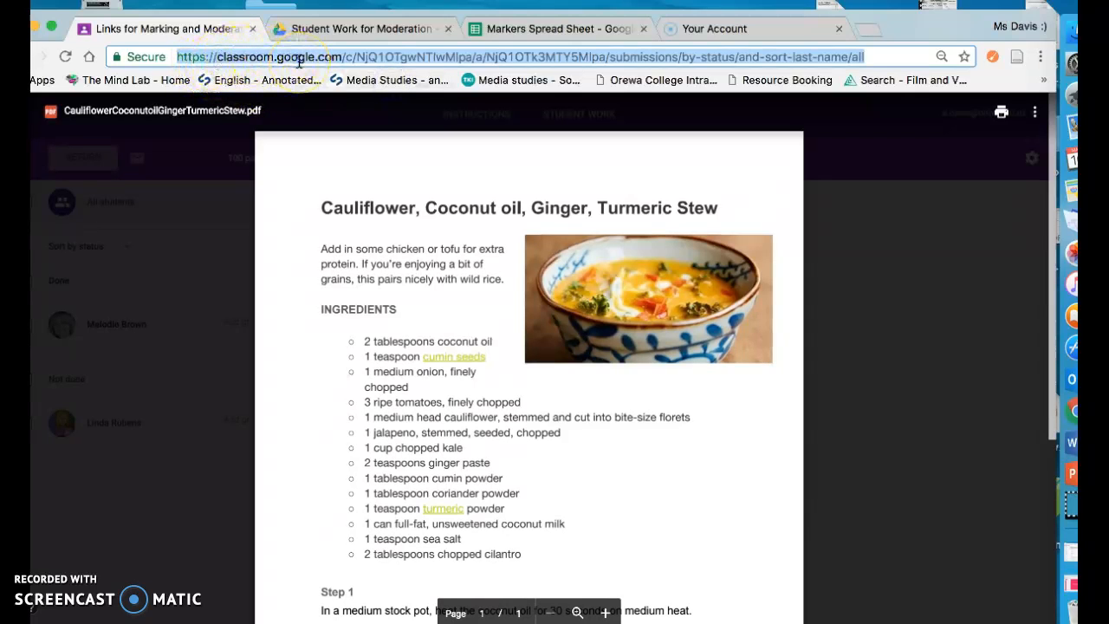
click(489, 31)
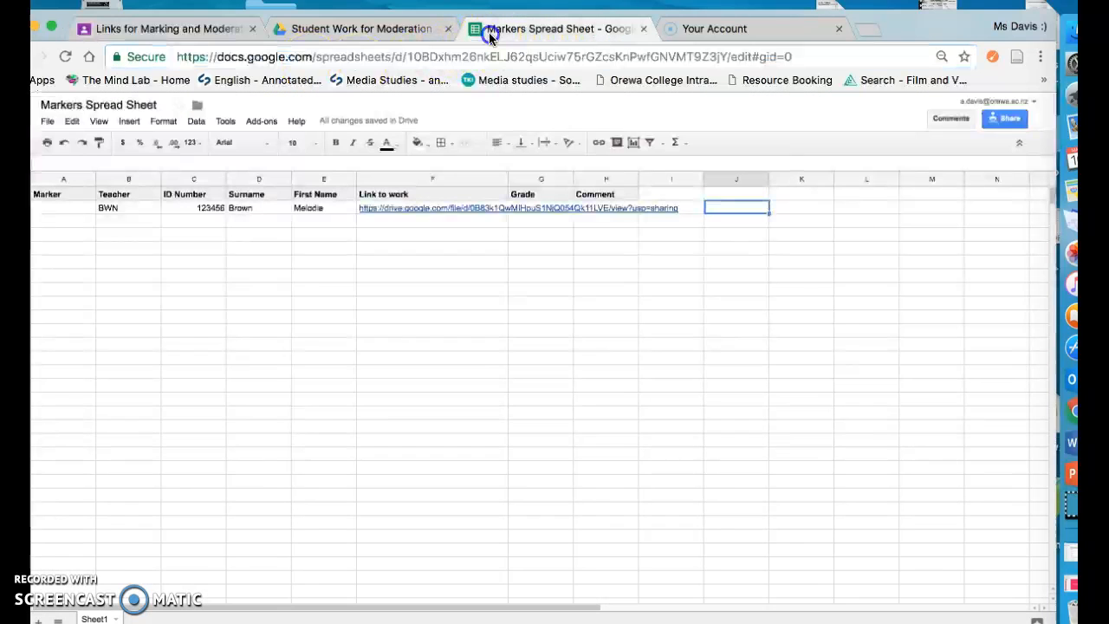
click(378, 222)
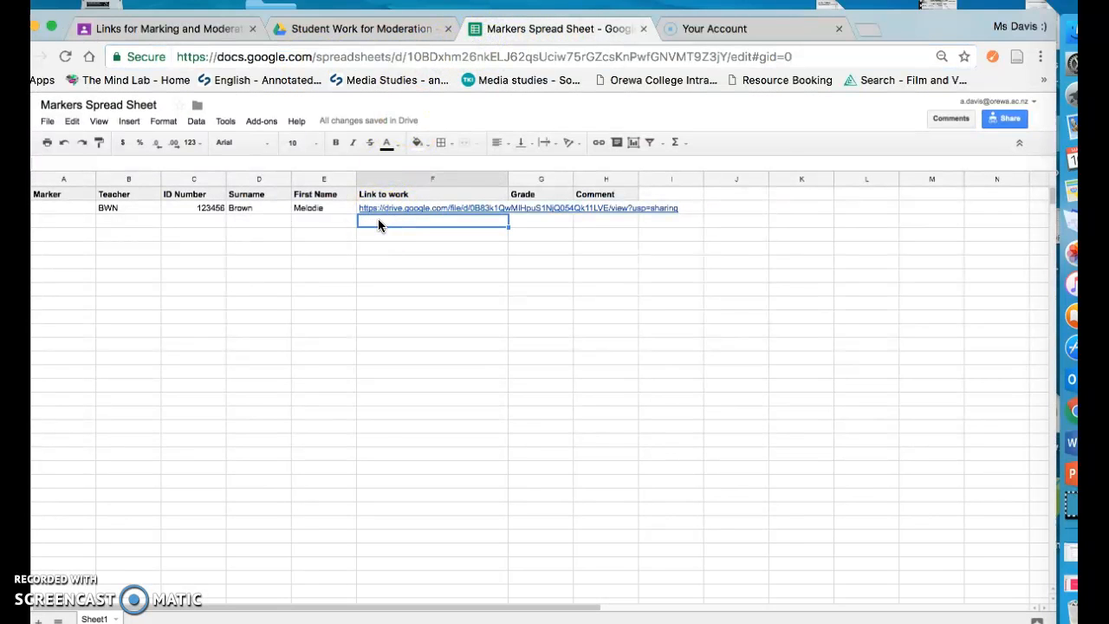
key(super+v)
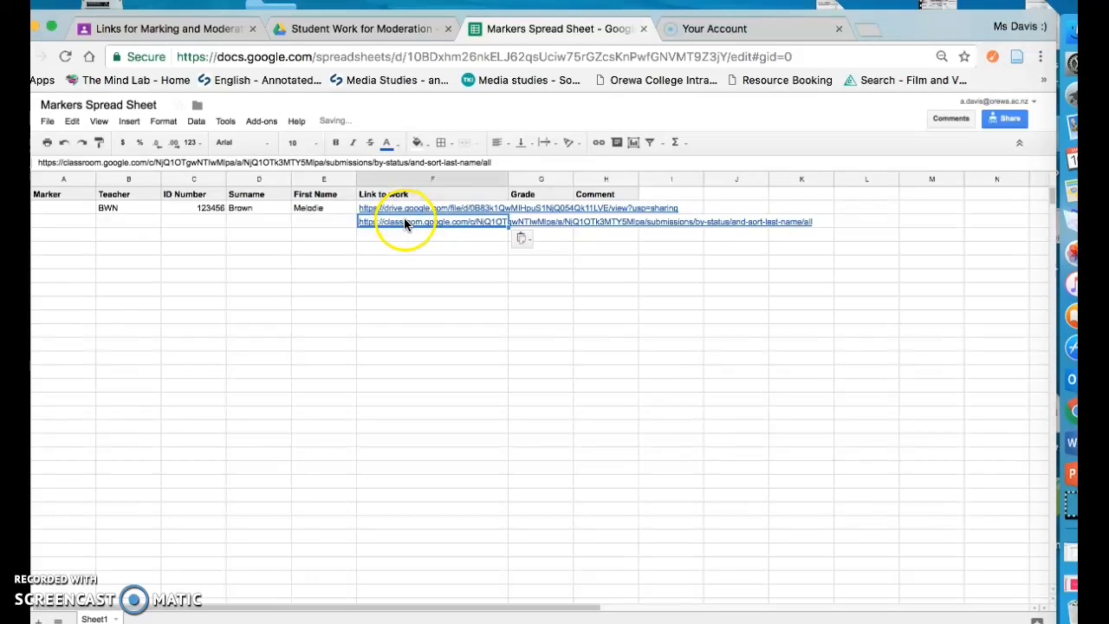
Step: Copy the Classroom link from cell F3, test it in a browser window of the other Chrome profile, and close that tab
double_click(404, 222)
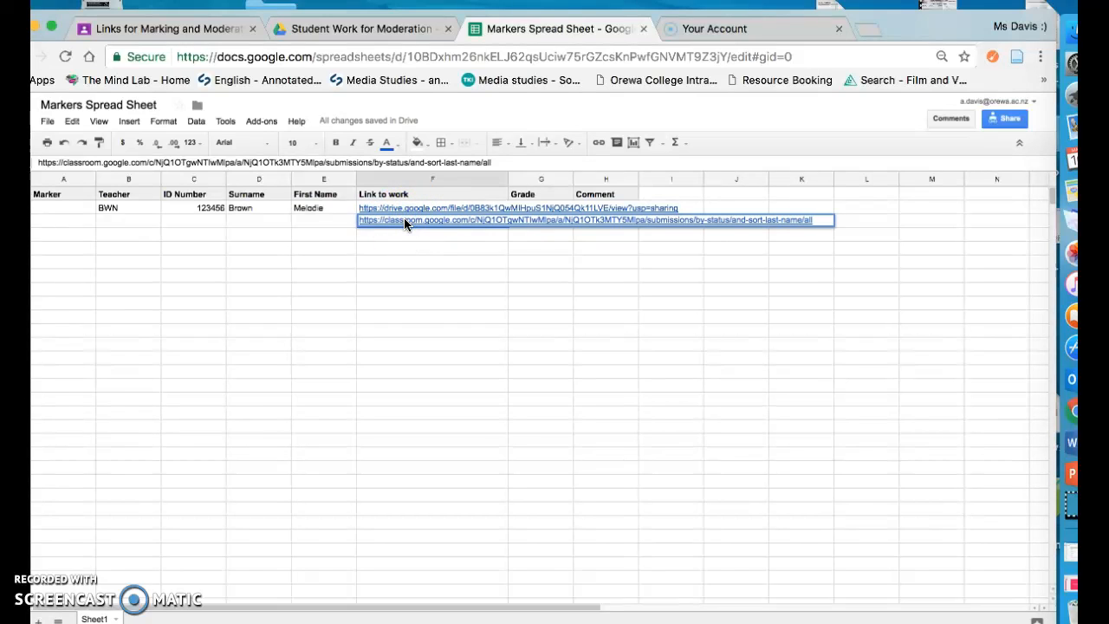
key(super+a)
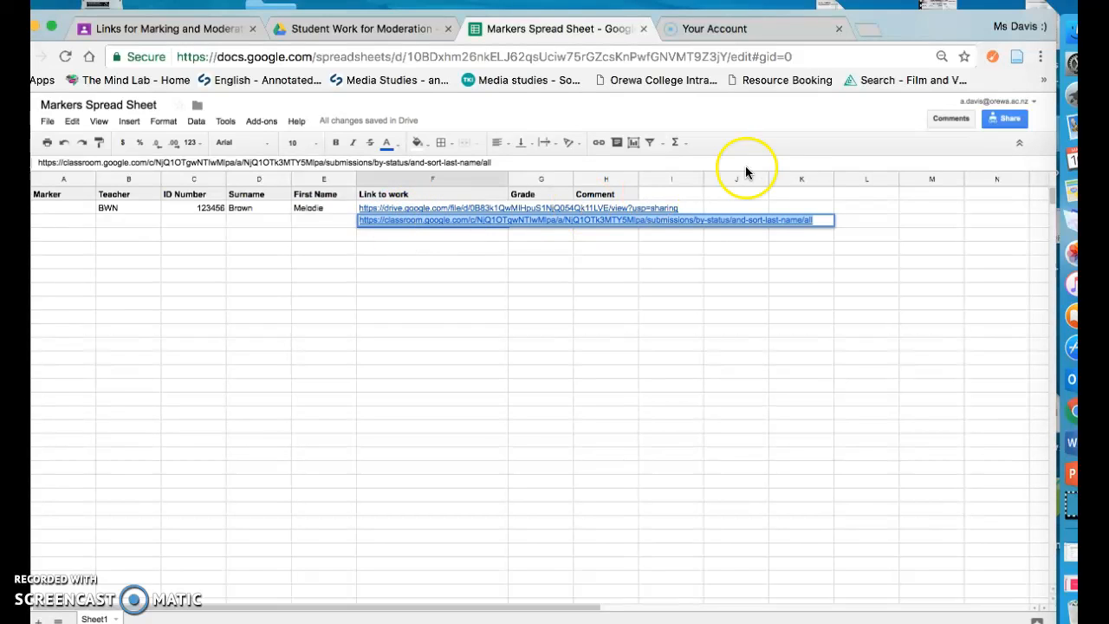
click(1010, 29)
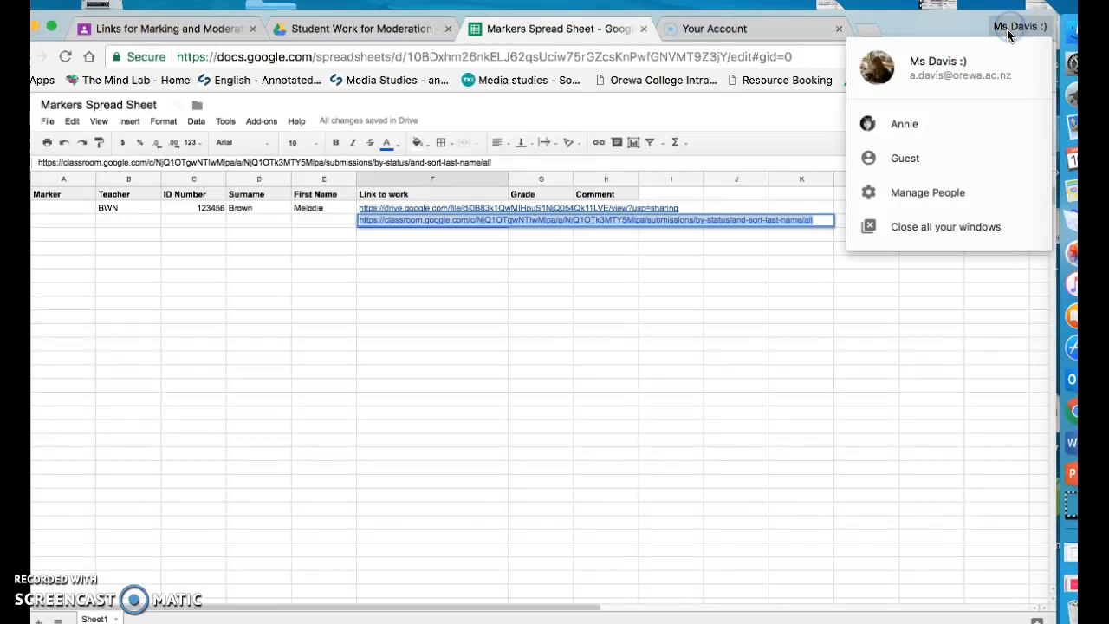
click(908, 124)
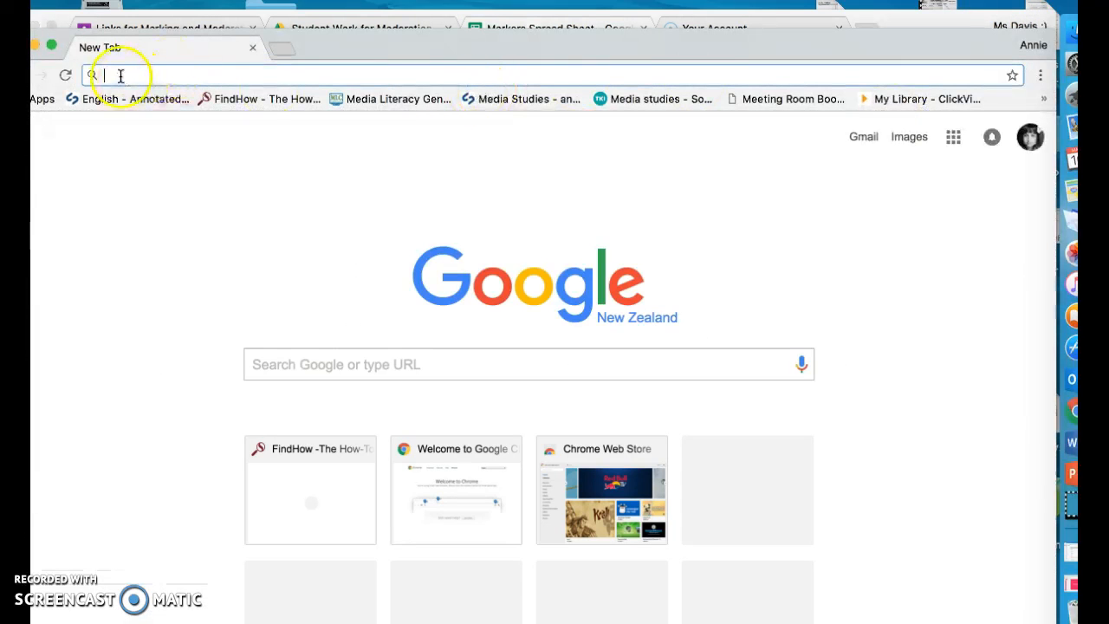
right_click(121, 77)
click(154, 113)
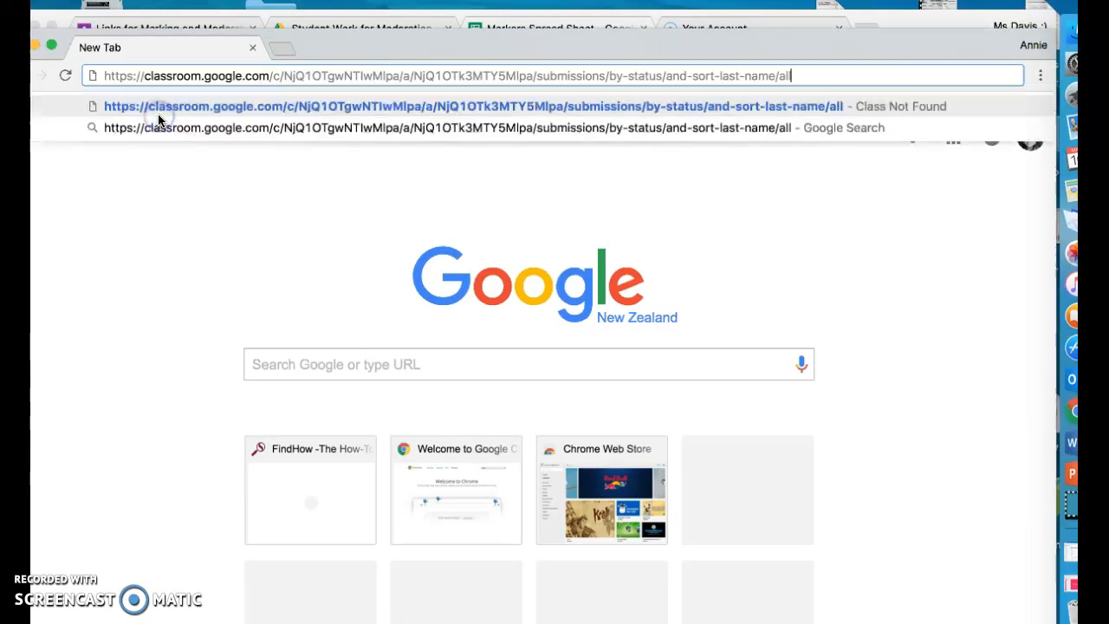
key(Return)
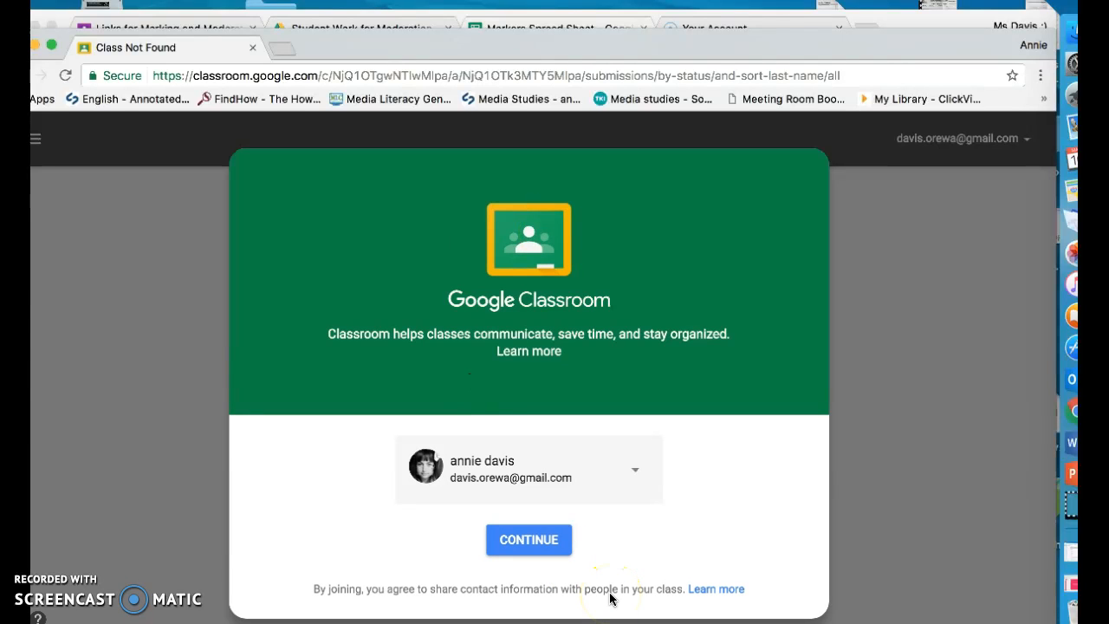
click(252, 48)
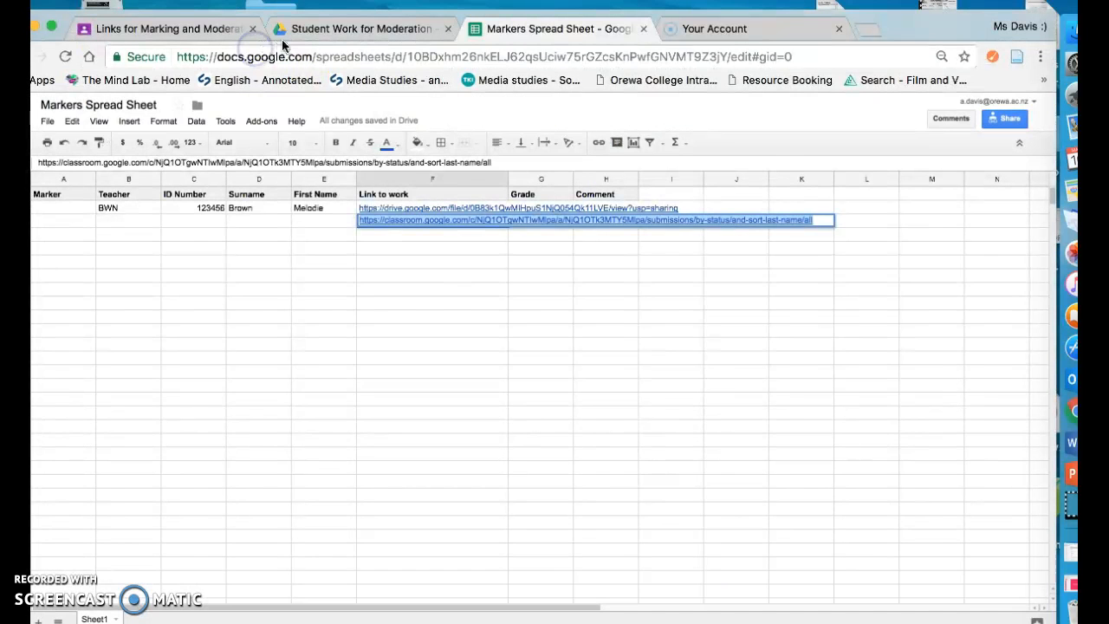
Step: Return to the Drive folder and review the link access options in the stew PDF's sharing dialog, leaving them as they are
click(288, 33)
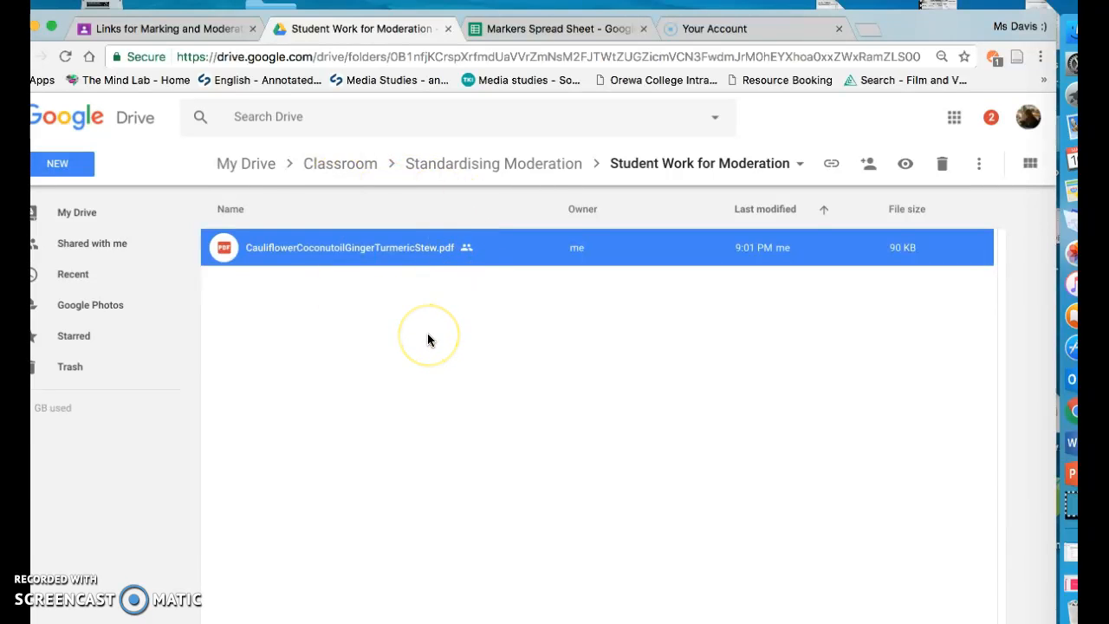
click(382, 255)
right_click(382, 256)
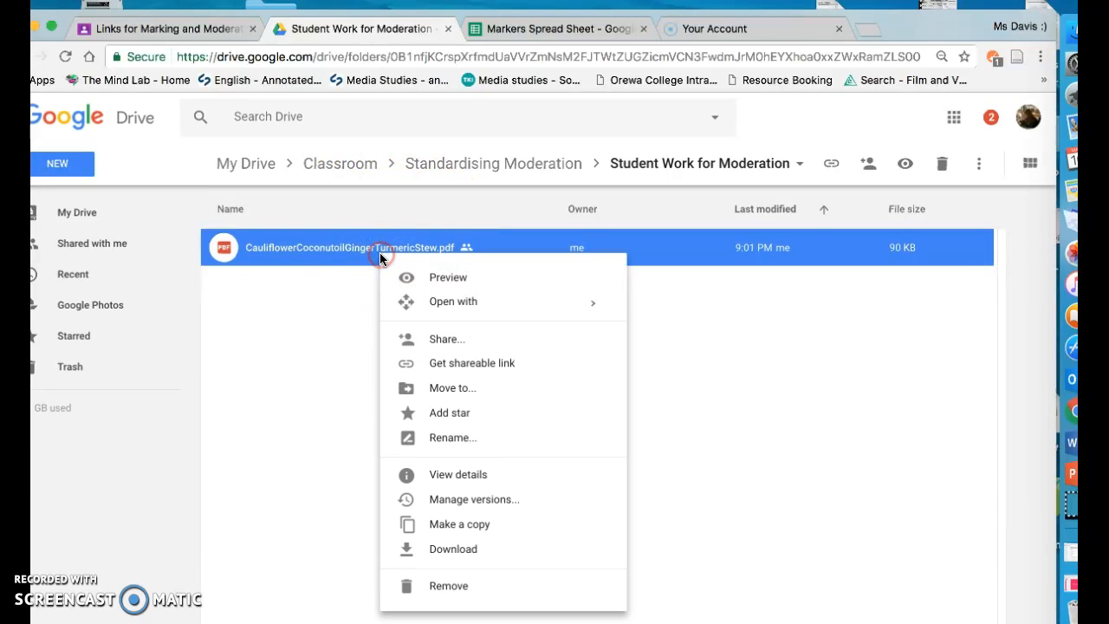
click(444, 340)
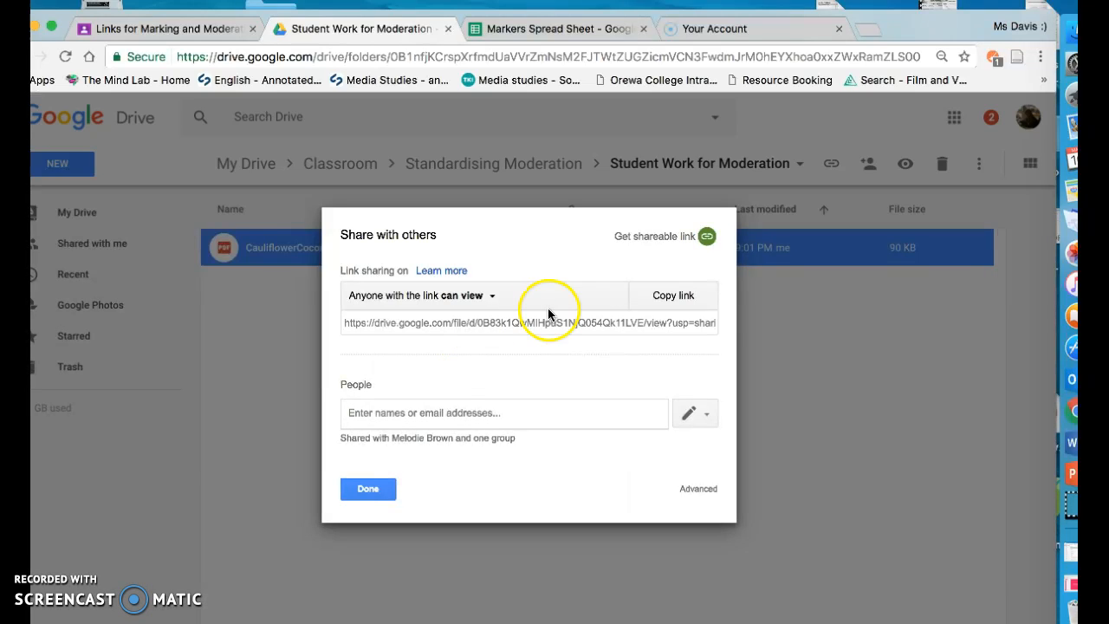
click(485, 299)
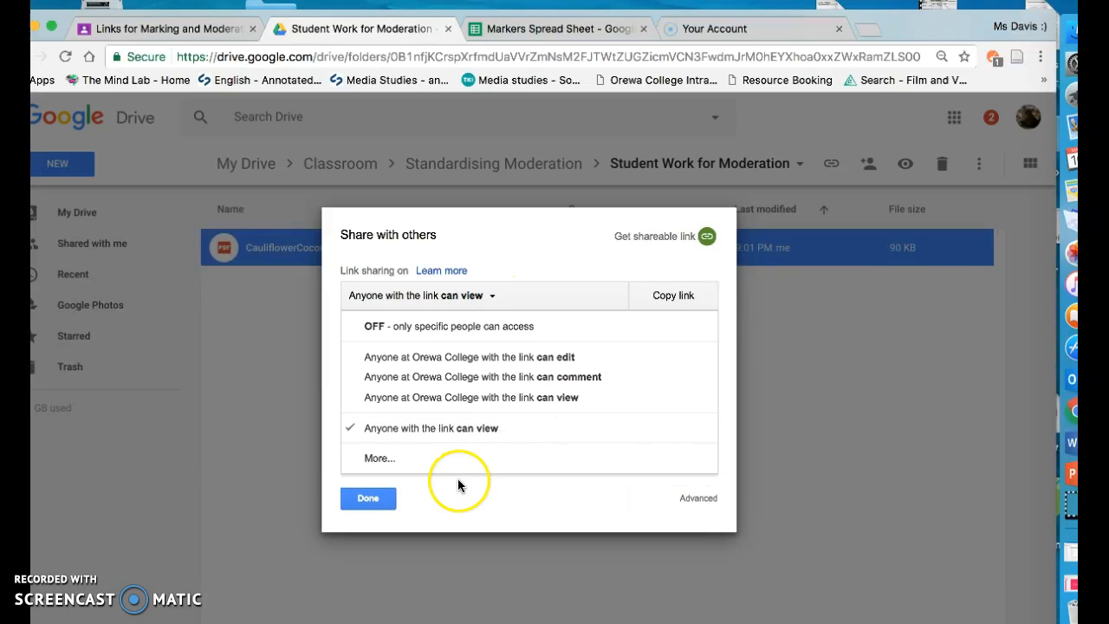
click(388, 499)
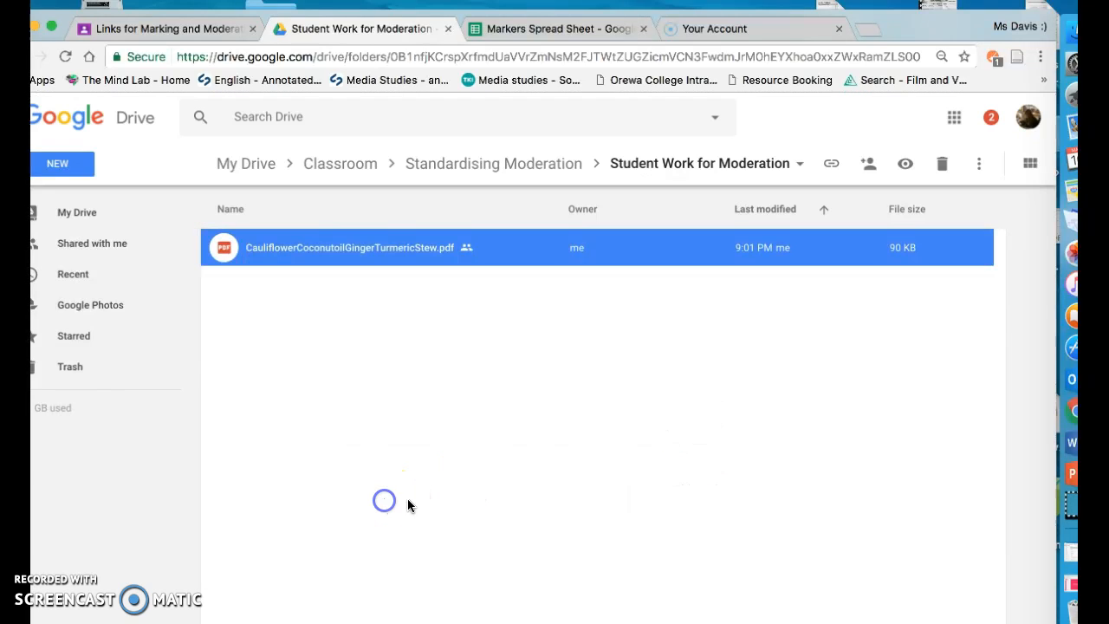
Step: In the stew PDF's advanced sharing settings, change link sharing to Off - Specific people and save it
right_click(449, 253)
click(526, 352)
click(700, 488)
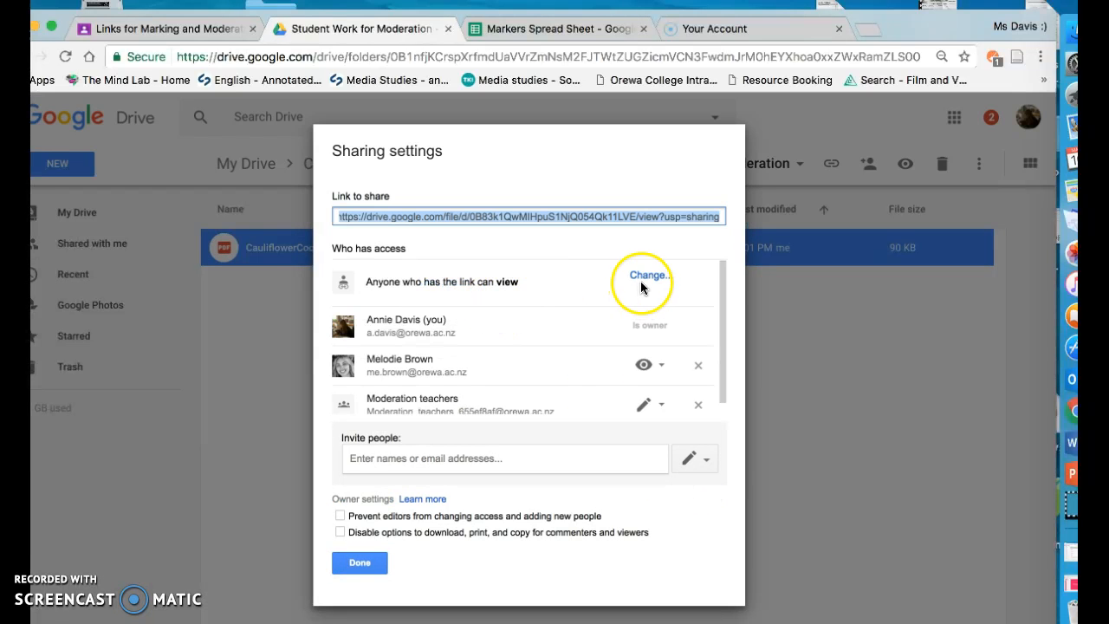
click(645, 277)
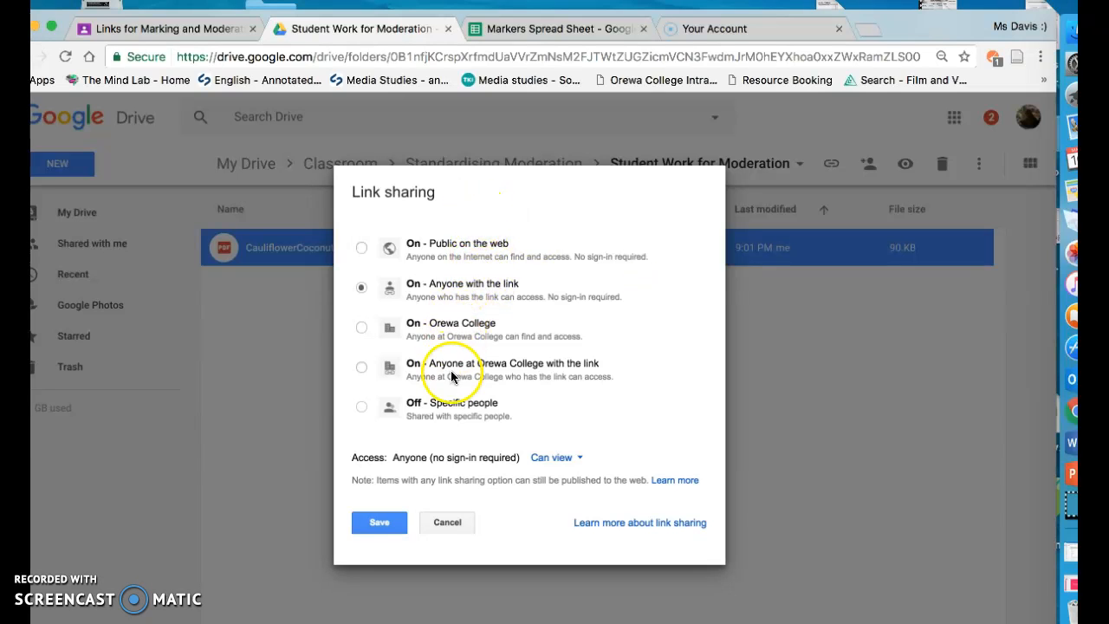
click(455, 409)
click(381, 497)
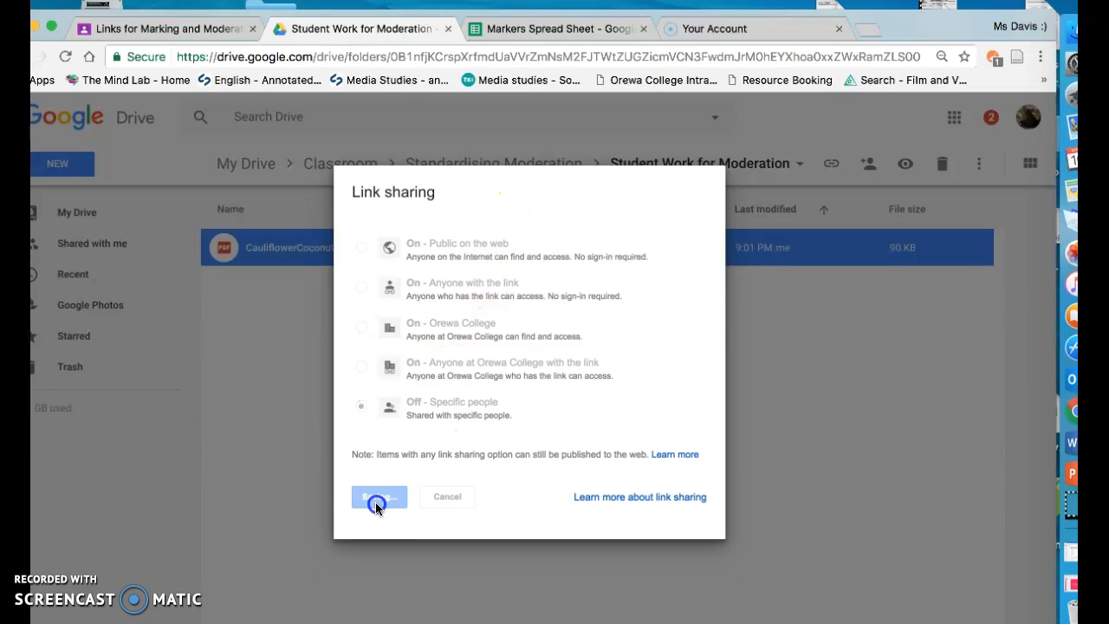
Step: Copy the stew PDF's share link from its advanced sharing settings
click(375, 217)
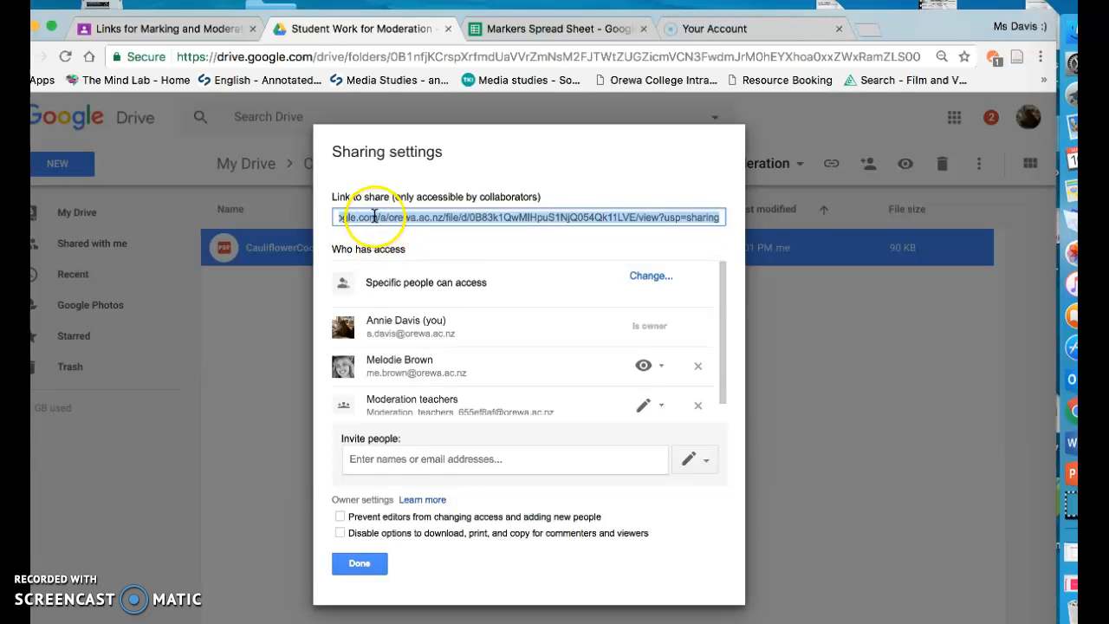
right_click(374, 217)
click(405, 249)
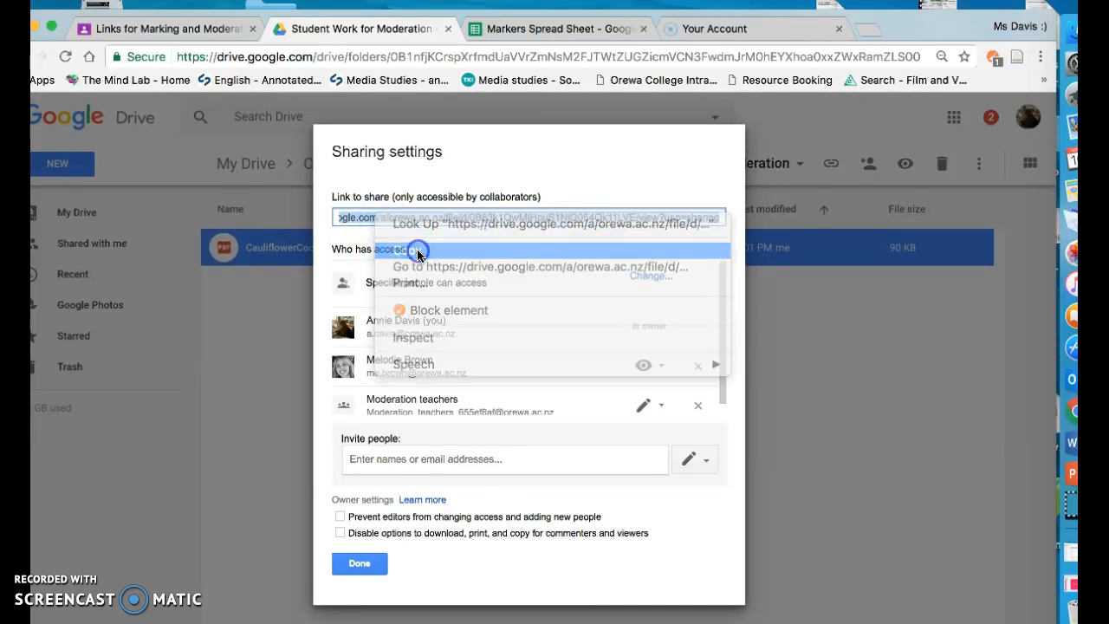
Step: Test the copied share link in a window of the other Chrome profile, close that window, and finish the PDF's sharing settings
click(1020, 26)
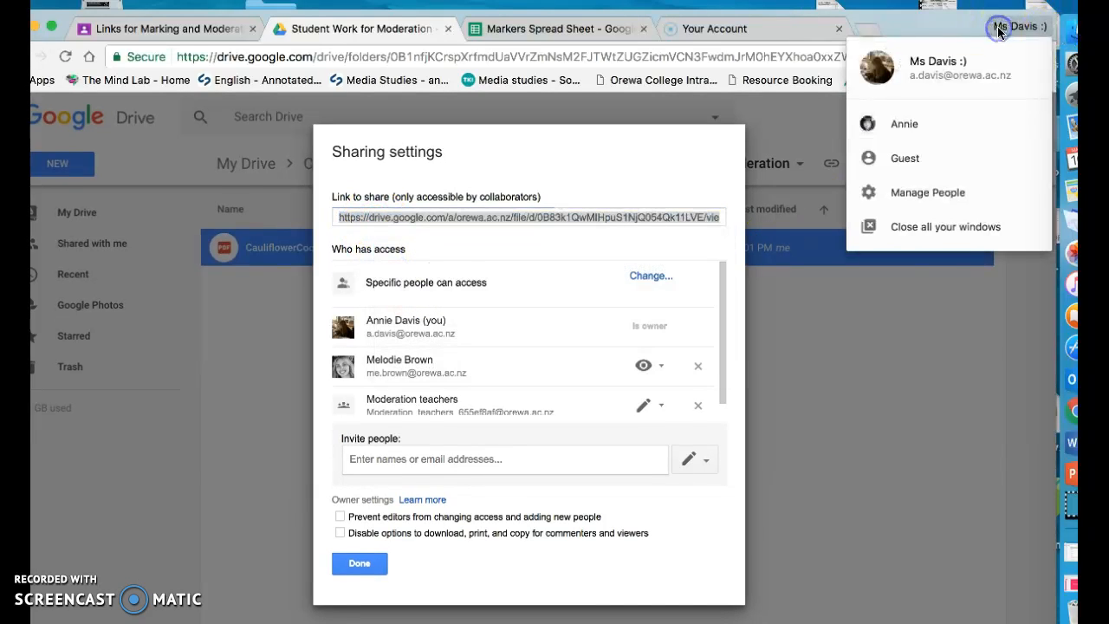
click(903, 118)
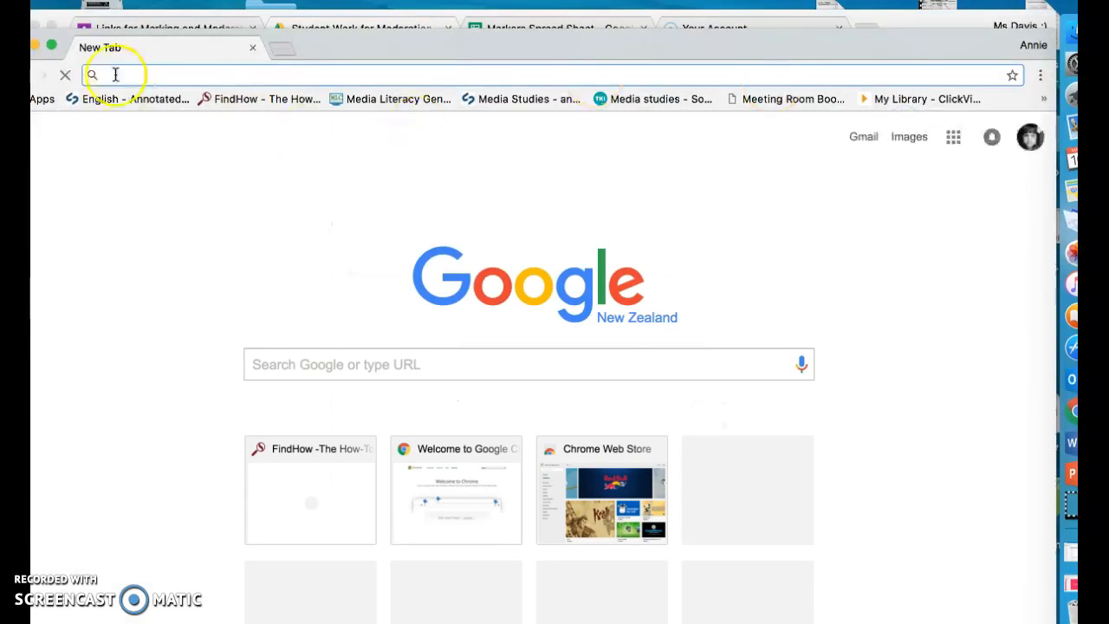
right_click(116, 74)
click(148, 112)
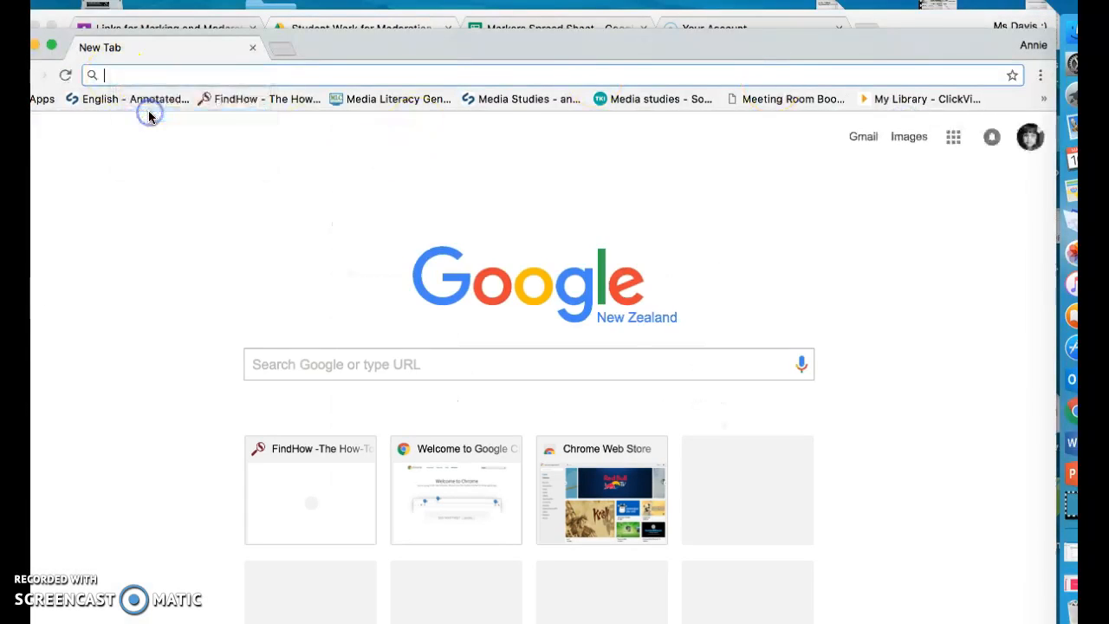
key(Return)
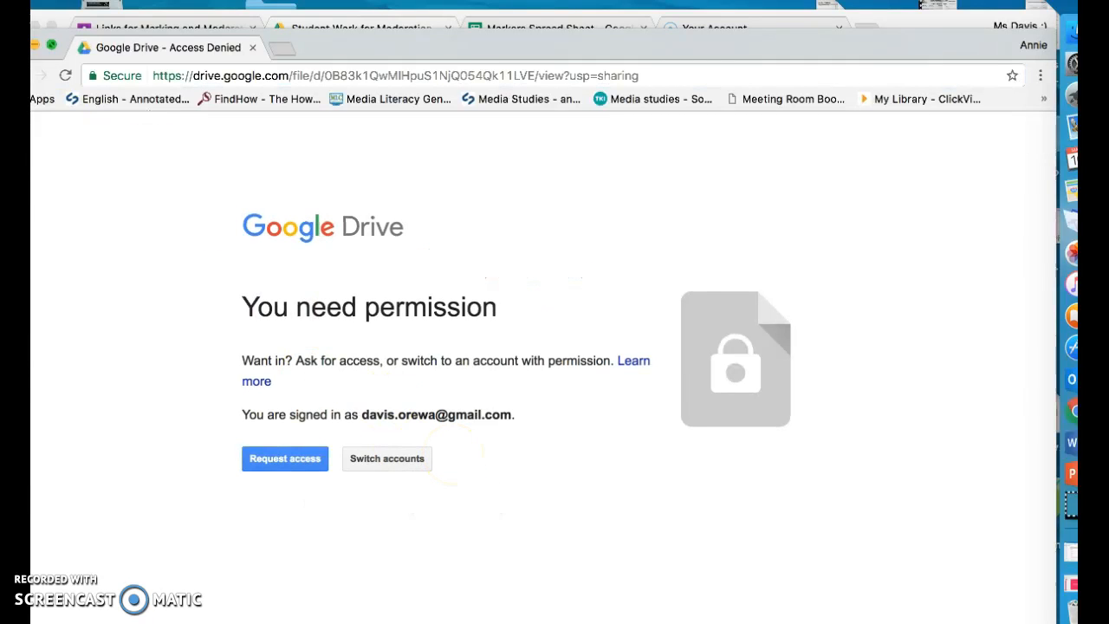
click(18, 44)
click(359, 563)
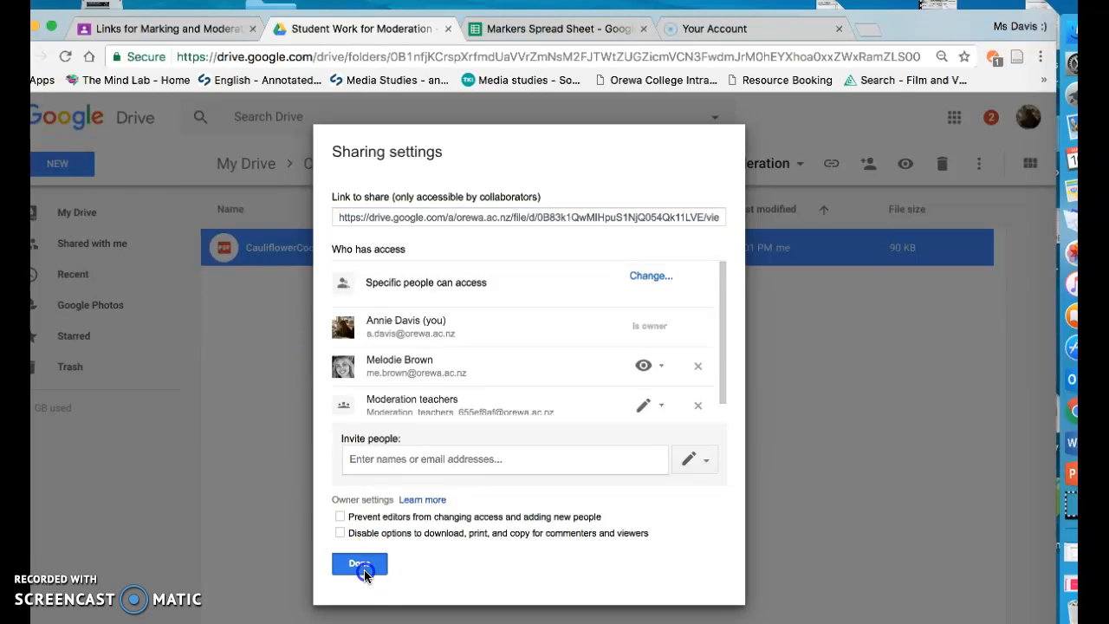